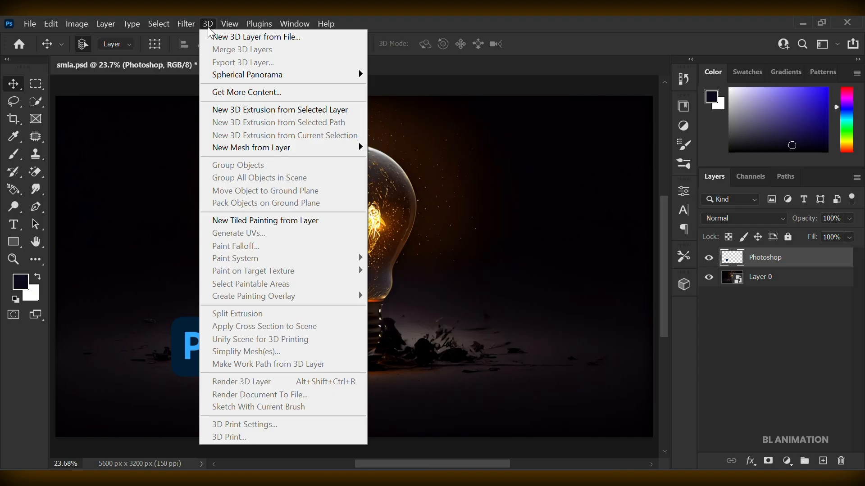
Create a 3D extrusion from the Photoshop logo layer, keeping the current workspace, and rotate the object slightly to show its side.
{"action": "left_click", "coordinate": [226, 110]}
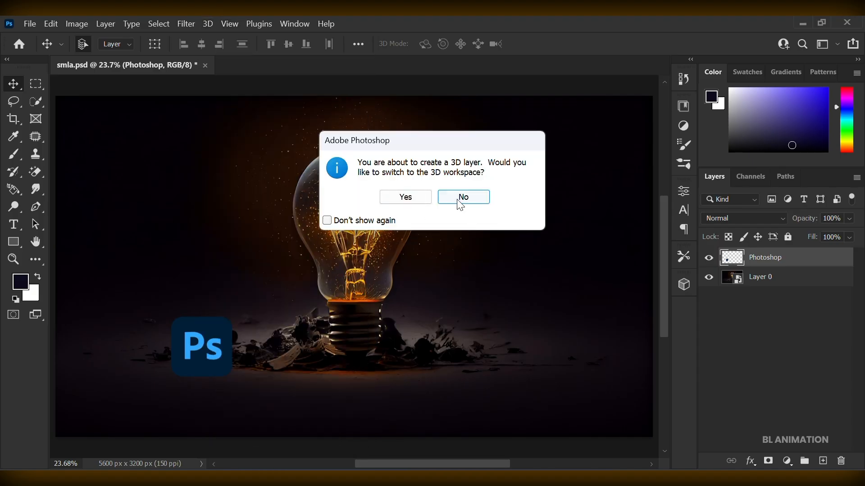
{"action": "left_click", "coordinate": [460, 206]}
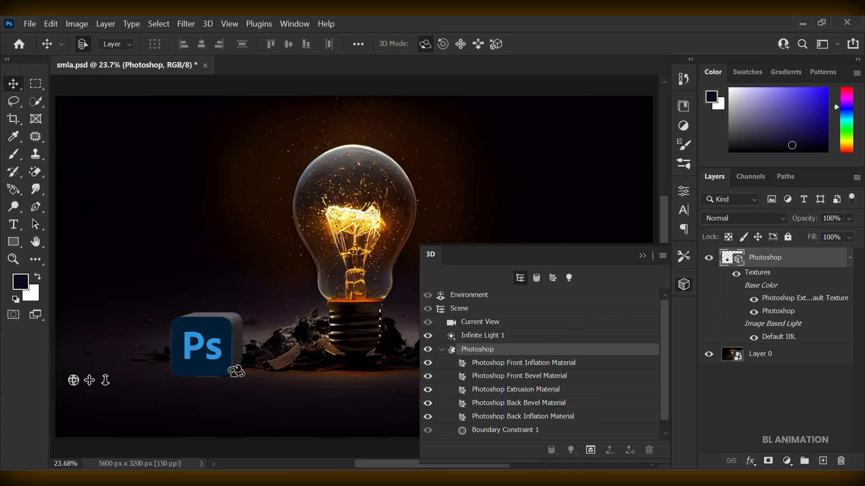
{"action": "left_click_drag", "start_coordinate": [155, 349], "coordinate": [144, 345]}
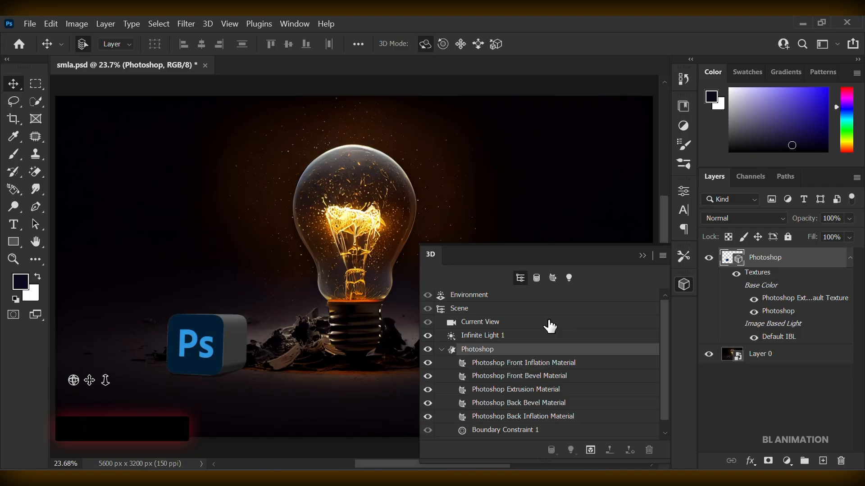
Reduce the Photoshop logo's extrusion depth to about 20.65 px and rotate the object slightly.
{"action": "left_click", "coordinate": [685, 192]}
{"action": "mouse_move", "coordinate": [593, 345]}
{"action": "left_mouse_down"}
{"action": "mouse_move", "coordinate": [564, 346]}
{"action": "mouse_move", "coordinate": [583, 352]}
{"action": "left_mouse_up"}
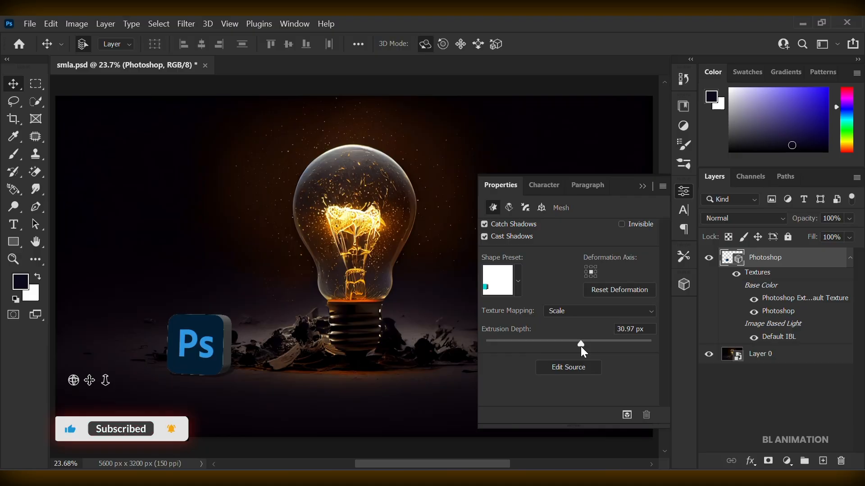
{"action": "left_click_drag", "start_coordinate": [581, 346], "coordinate": [577, 348]}
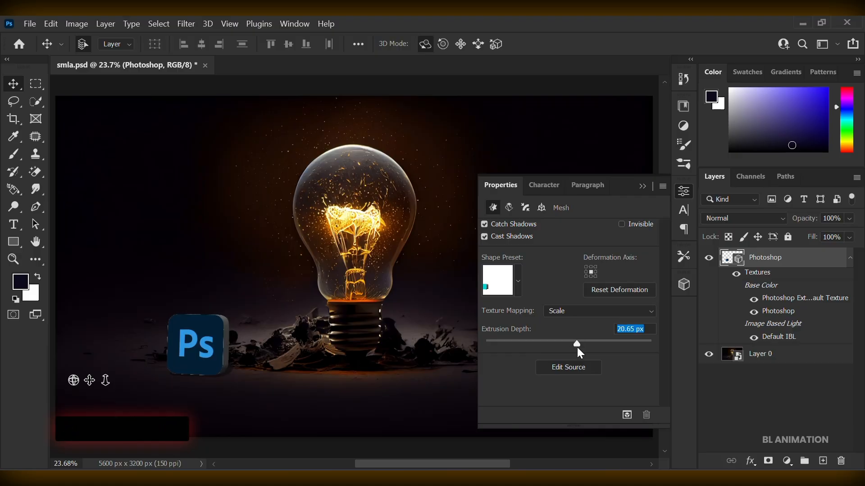
{"action": "left_click_drag", "start_coordinate": [171, 344], "coordinate": [158, 343]}
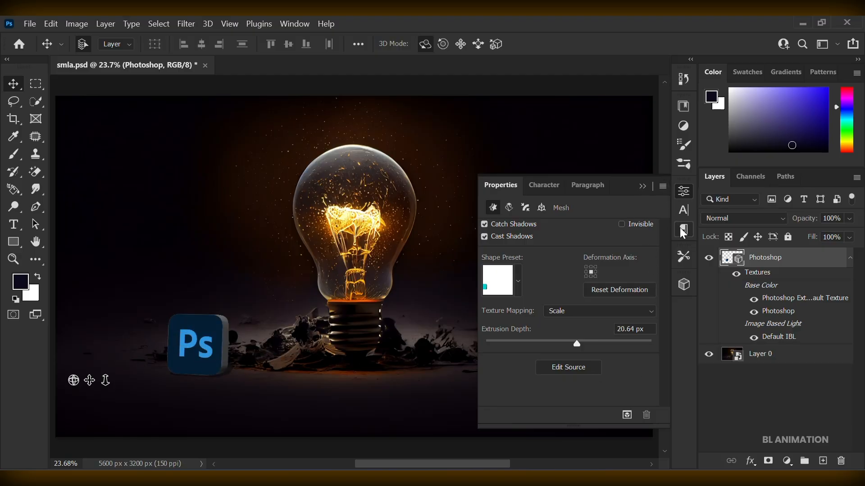
Set the base color of the Photoshop Extrusion Material to dark blue with H 224, S 78 and B 31.
{"action": "left_click", "coordinate": [684, 285]}
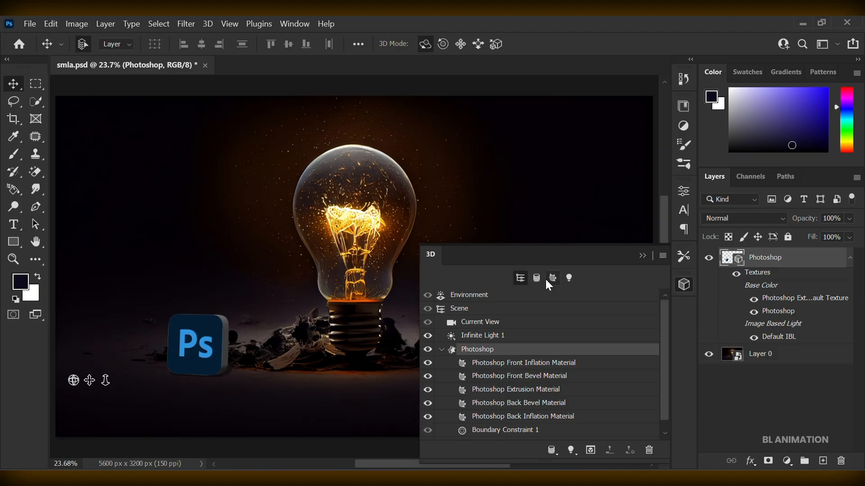
{"action": "left_click", "coordinate": [539, 393]}
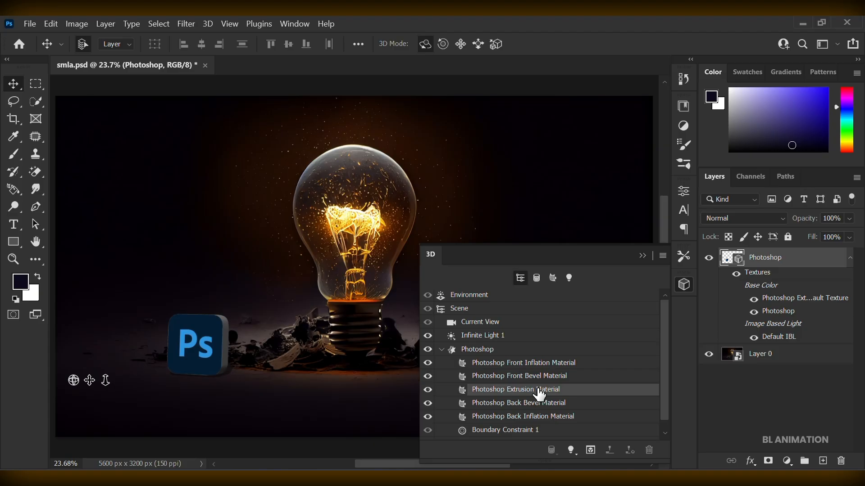
{"action": "left_click", "coordinate": [689, 192]}
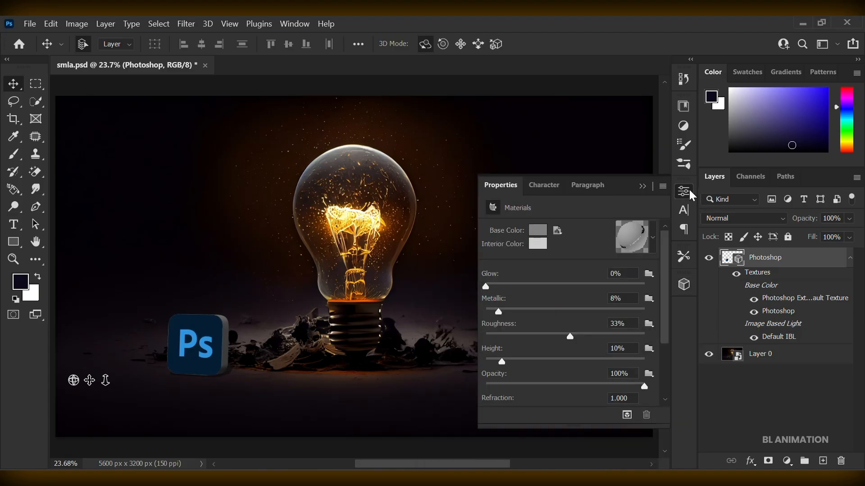
{"action": "left_click", "coordinate": [538, 230]}
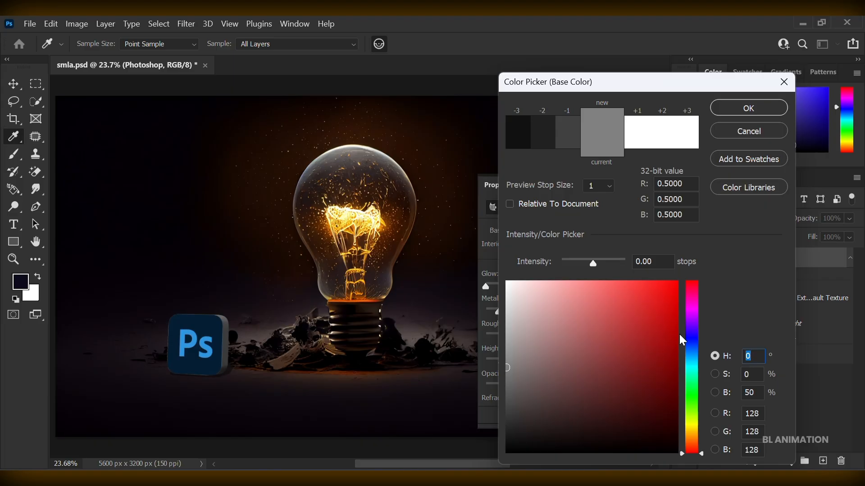
{"action": "left_click", "coordinate": [691, 355]}
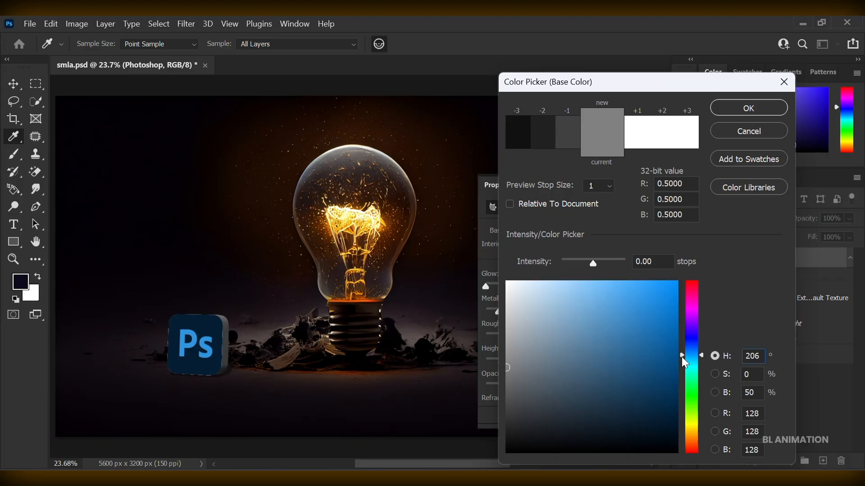
{"action": "left_click", "coordinate": [695, 346]}
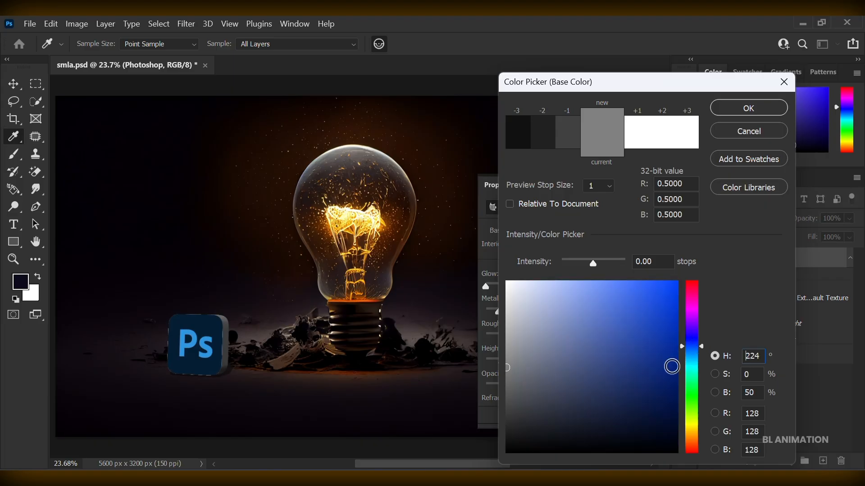
{"action": "left_click", "coordinate": [635, 411]}
{"action": "left_click_drag", "start_coordinate": [635, 410], "coordinate": [648, 397]}
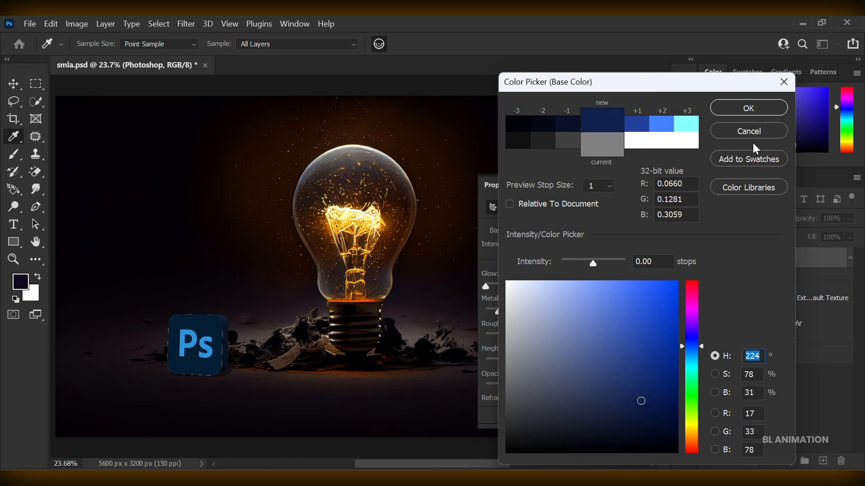
{"action": "left_click", "coordinate": [749, 108]}
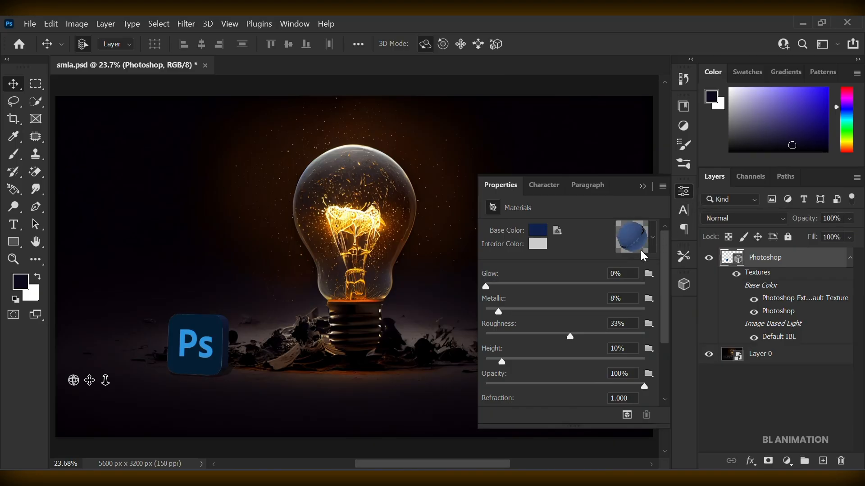
Turn off the shadow of Infinite Light 1 on the Photoshop logo and raise the light's intensity to 111%.
{"action": "left_click", "coordinate": [684, 286]}
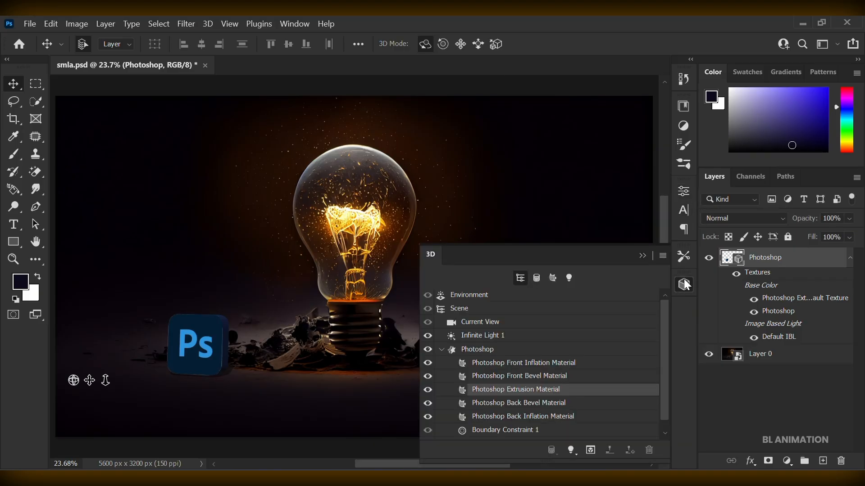
{"action": "left_click", "coordinate": [570, 279]}
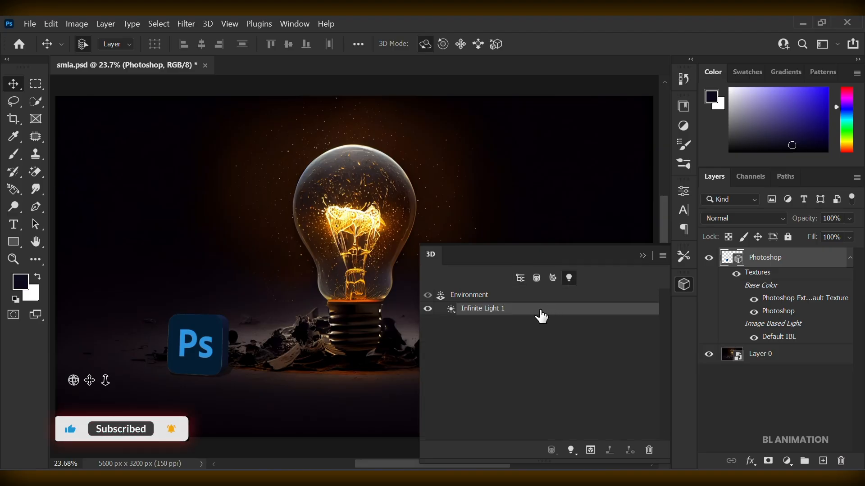
{"action": "left_click", "coordinate": [682, 197]}
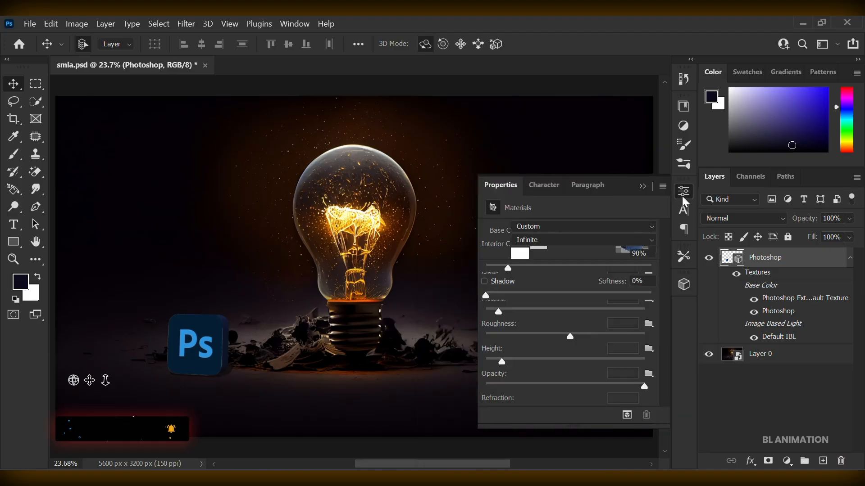
{"action": "left_click", "coordinate": [484, 282]}
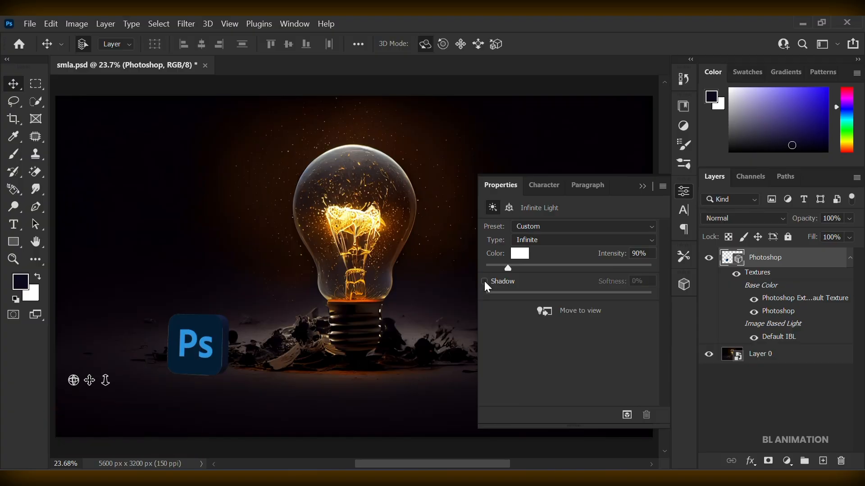
{"action": "left_click", "coordinate": [485, 281]}
{"action": "left_click", "coordinate": [484, 282]}
{"action": "mouse_move", "coordinate": [508, 267]}
{"action": "left_mouse_down"}
{"action": "mouse_move", "coordinate": [500, 272]}
{"action": "mouse_move", "coordinate": [516, 276]}
{"action": "left_mouse_up"}
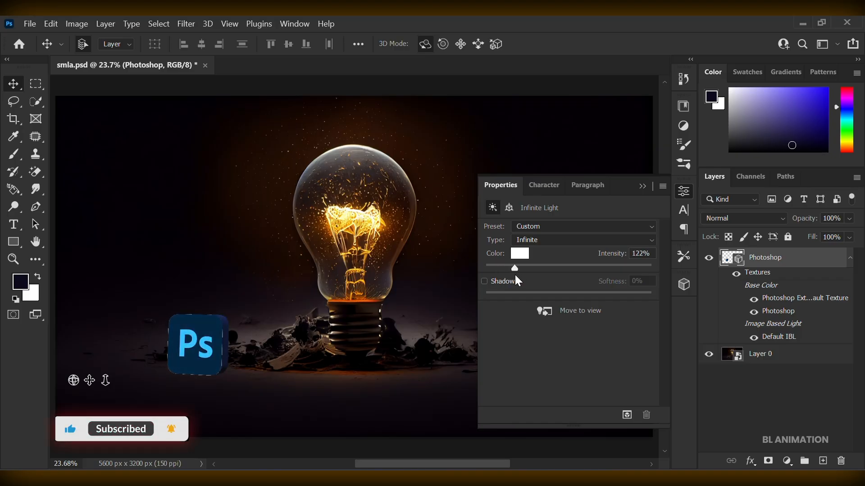
{"action": "left_click_drag", "start_coordinate": [515, 276], "coordinate": [512, 276]}
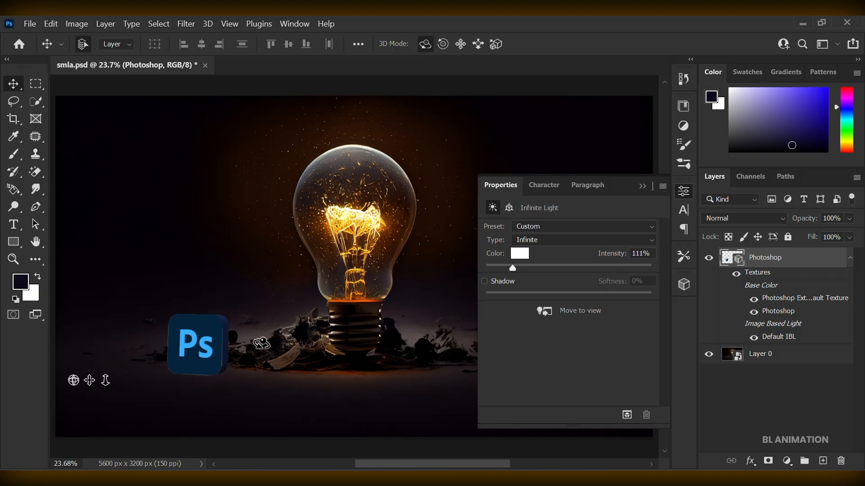
{"action": "left_click", "coordinate": [642, 189]}
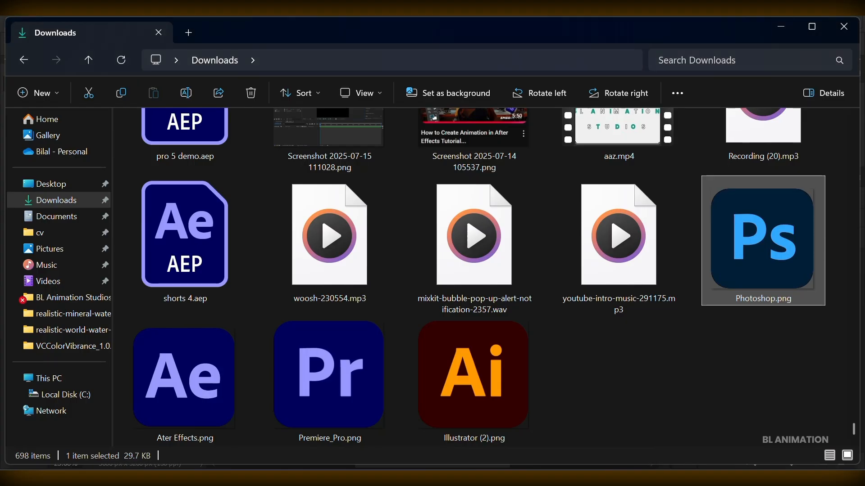
Place the Illustrator logo image in the document and rasterize its layer.
{"action": "left_click_drag", "start_coordinate": [470, 398], "coordinate": [495, 334]}
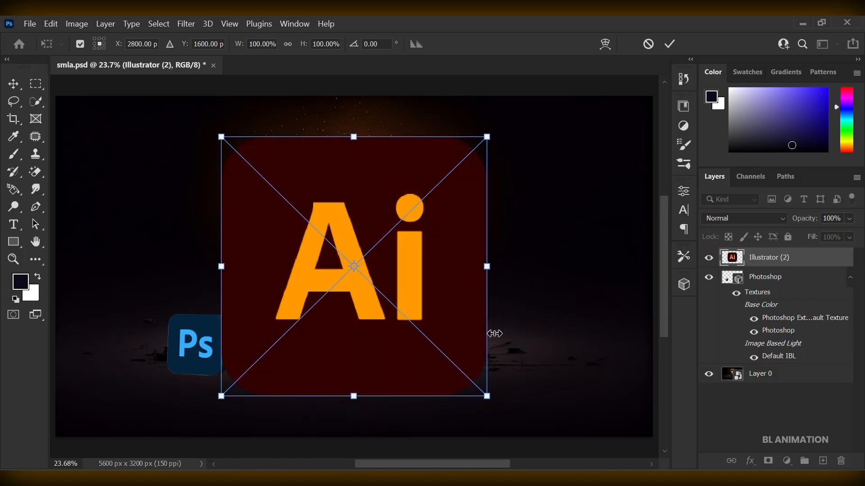
{"action": "left_click", "coordinate": [669, 44]}
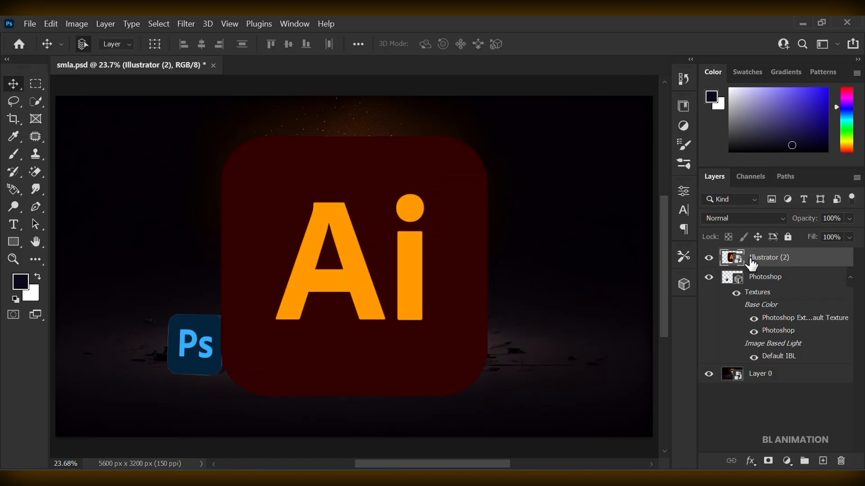
{"action": "left_click", "coordinate": [850, 278]}
{"action": "right_click", "coordinate": [784, 260]}
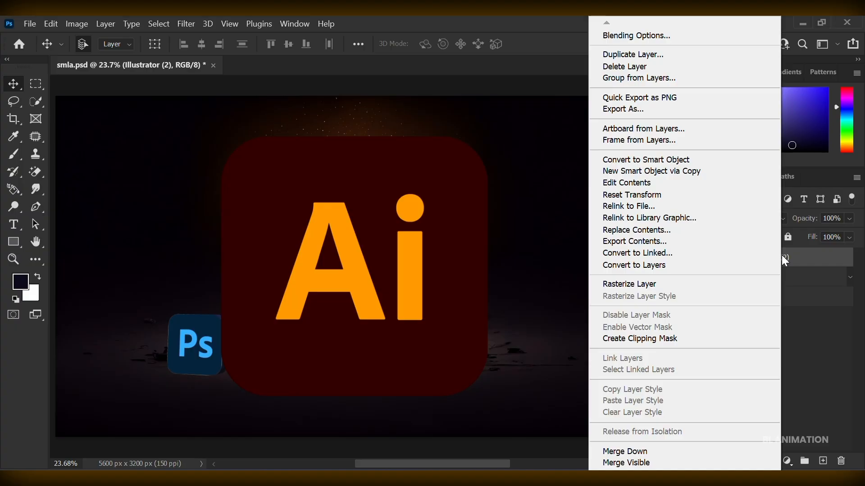
{"action": "left_click", "coordinate": [698, 283]}
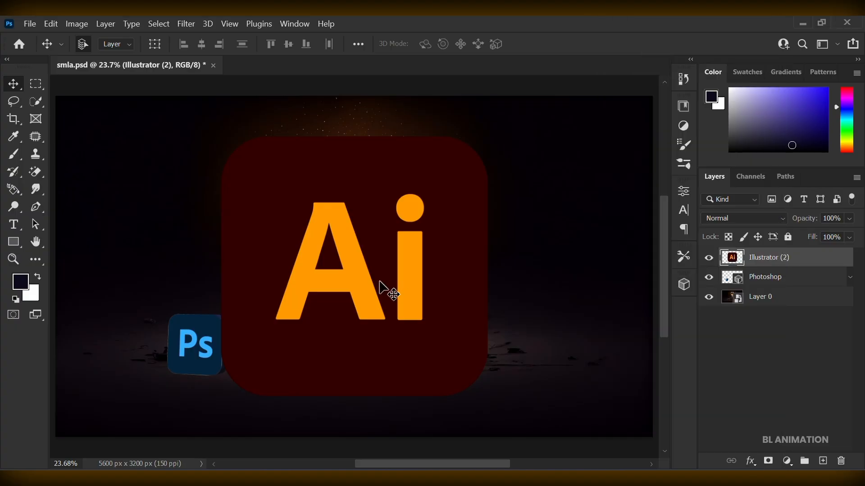
Scale the Illustrator logo down to about 30% beside the right side of the light bulb.
{"action": "key", "text": "ctrl+t"}
{"action": "left_click_drag", "start_coordinate": [221, 265], "coordinate": [419, 295]}
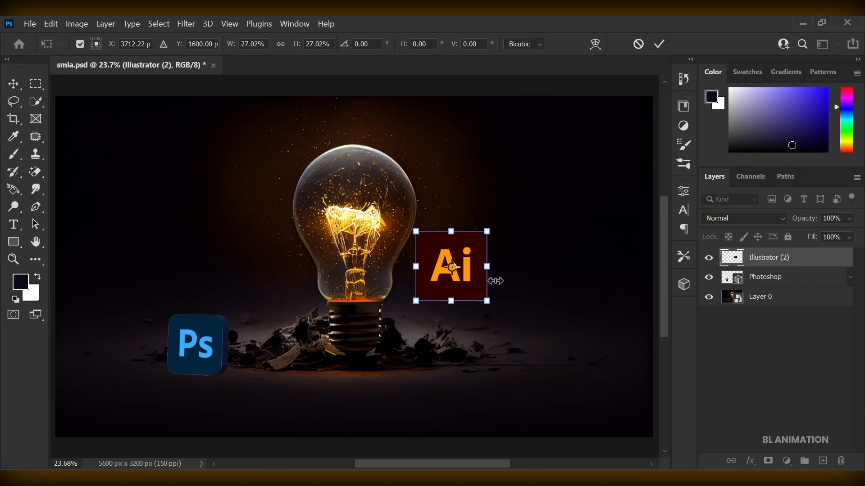
{"action": "left_click_drag", "start_coordinate": [487, 269], "coordinate": [497, 268]}
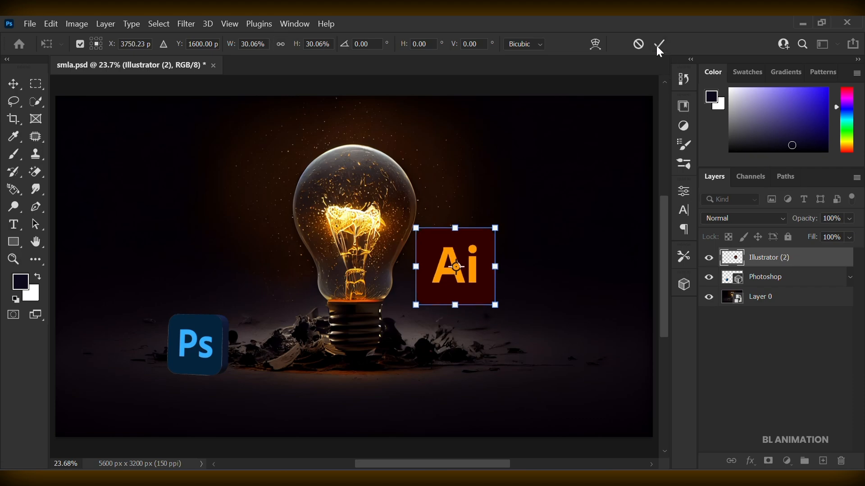
{"action": "left_click", "coordinate": [658, 45]}
Create a 3D extrusion from the Illustrator logo layer while keeping the current workspace.
{"action": "left_click", "coordinate": [208, 24]}
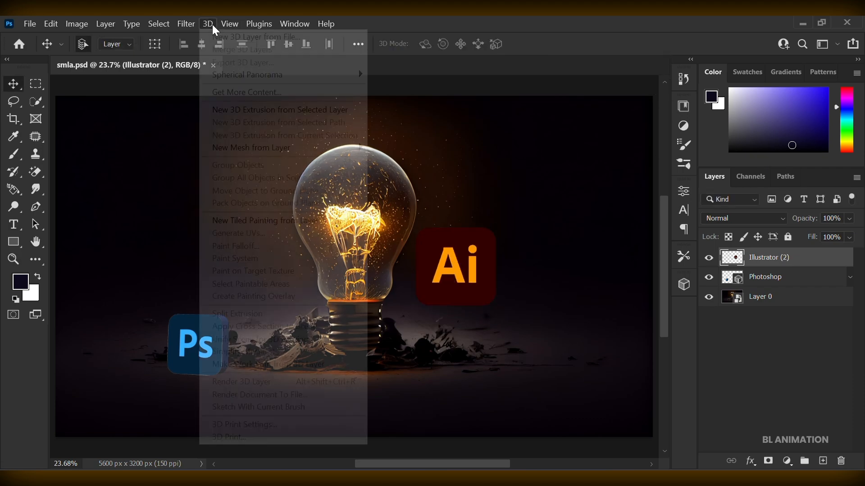
{"action": "left_click", "coordinate": [229, 109]}
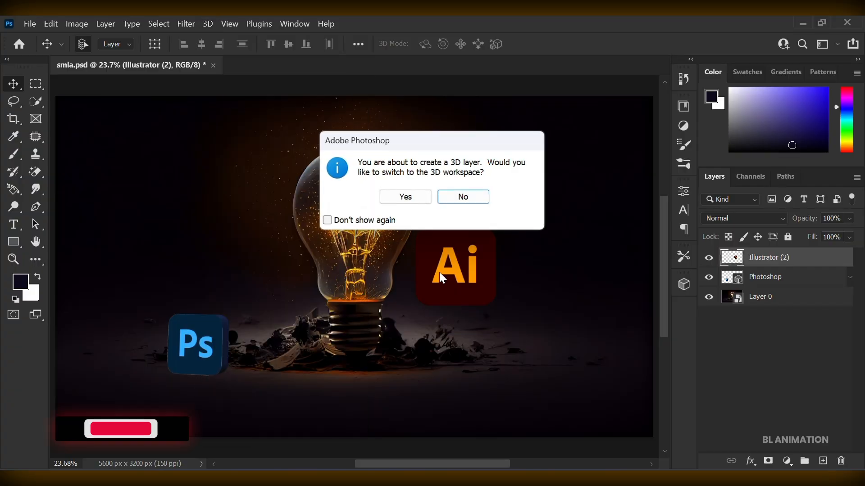
{"action": "left_click", "coordinate": [463, 198]}
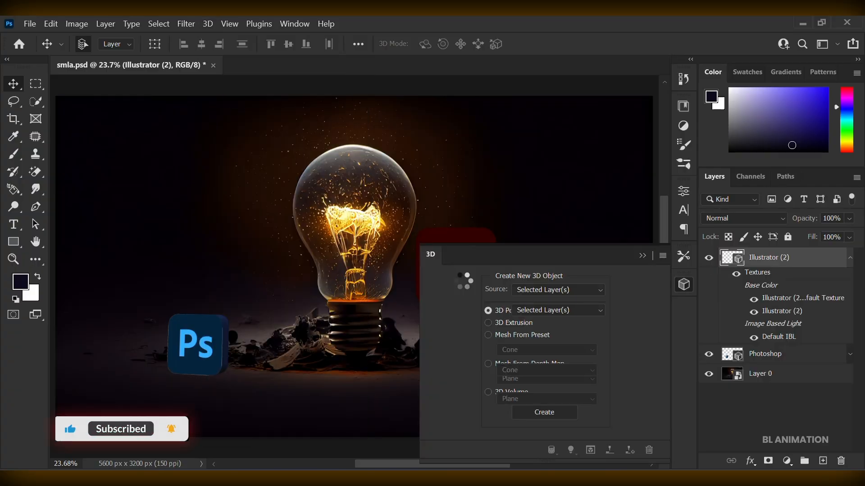
Set the extrusion depth of the Illustrator (2) mesh to -37.86 px.
{"action": "left_click", "coordinate": [683, 285]}
{"action": "left_click", "coordinate": [682, 287]}
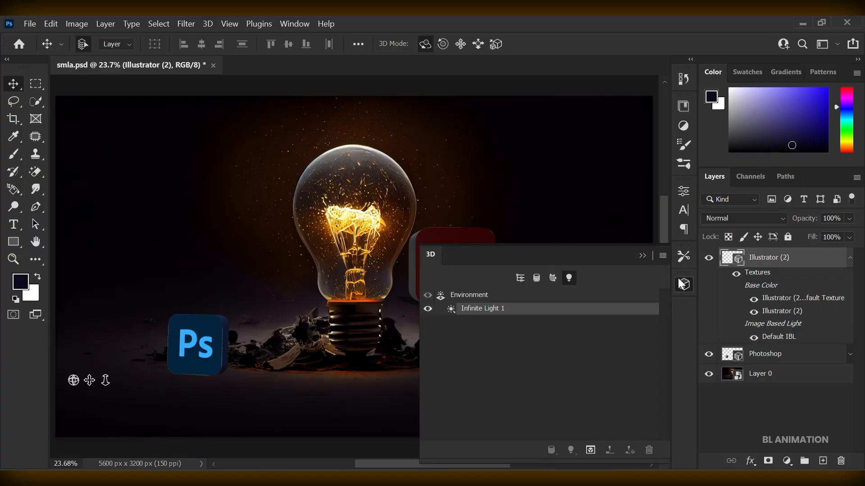
{"action": "left_click", "coordinate": [518, 279]}
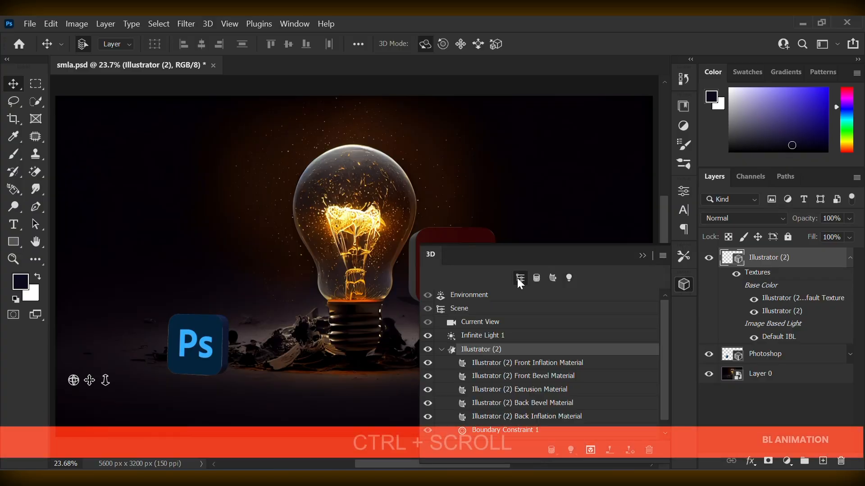
{"action": "scroll", "coordinate": [347, 241], "scroll_direction": "right", "scroll_amount": 8}
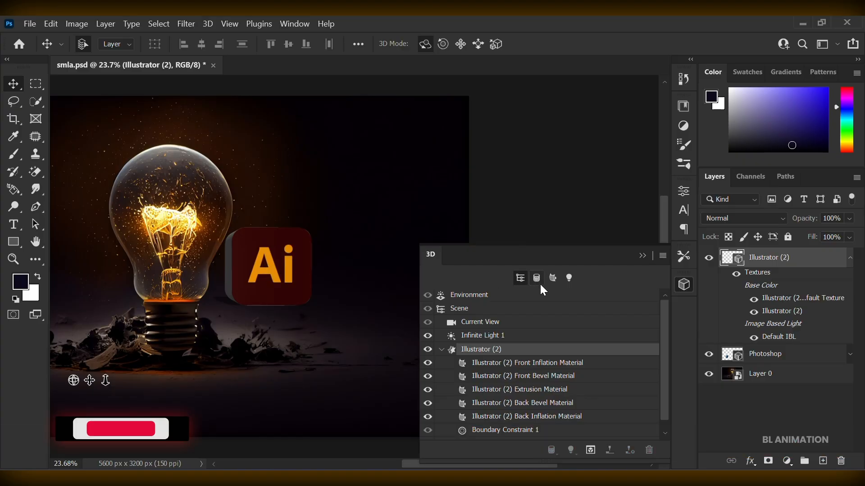
{"action": "left_click", "coordinate": [682, 191]}
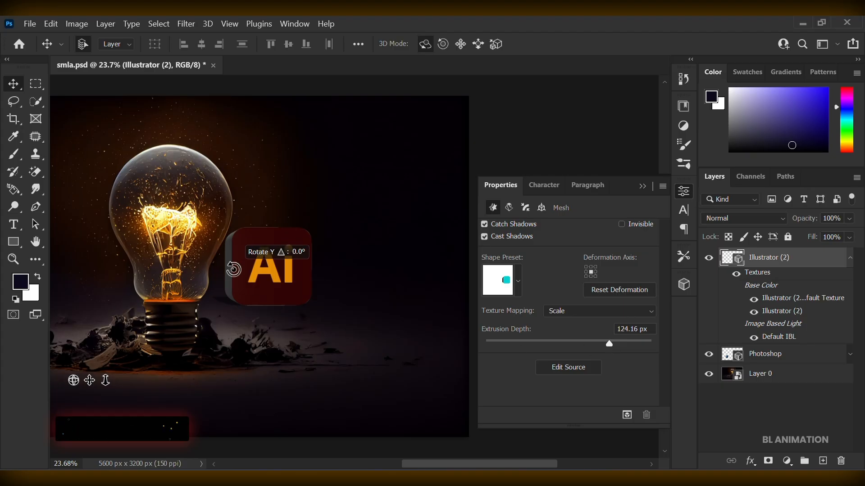
{"action": "left_click_drag", "start_coordinate": [608, 344], "coordinate": [554, 347]}
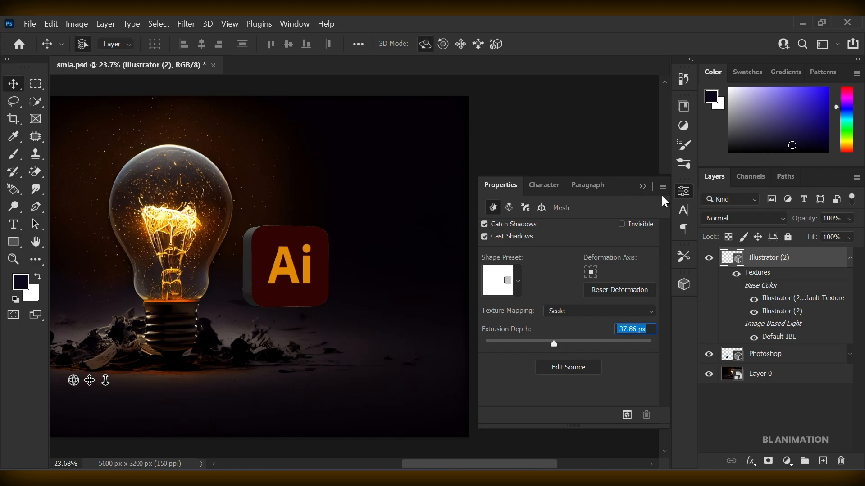
Set the base color of the Illustrator (2) Extrusion Material to a dark brownish grey, RGB 68, 56, 56.
{"action": "left_click", "coordinate": [684, 287]}
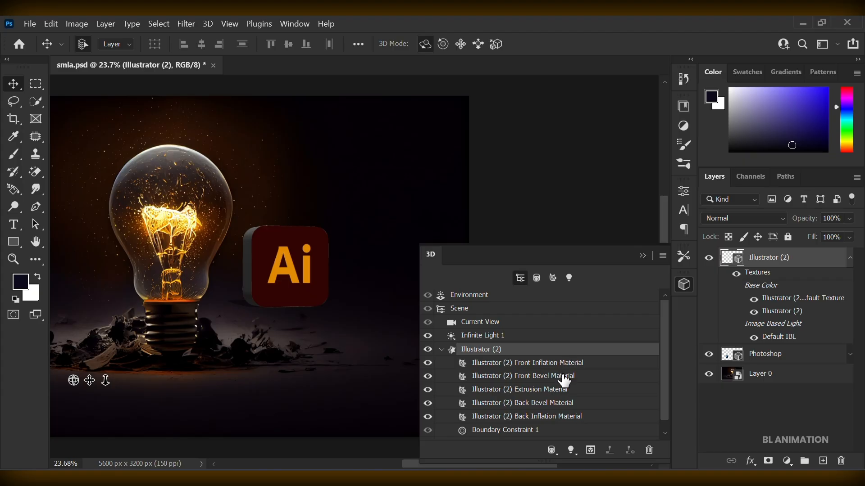
{"action": "left_click", "coordinate": [563, 391]}
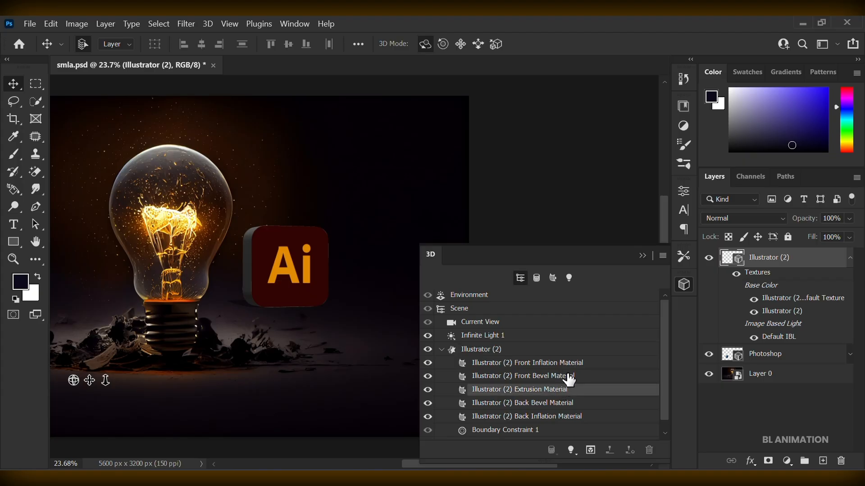
{"action": "left_click", "coordinate": [683, 191]}
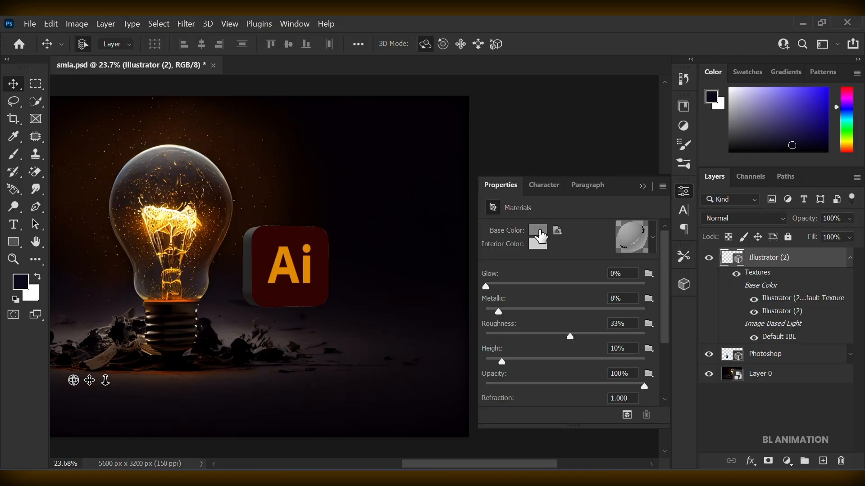
{"action": "left_click", "coordinate": [541, 229]}
{"action": "left_click", "coordinate": [549, 409]}
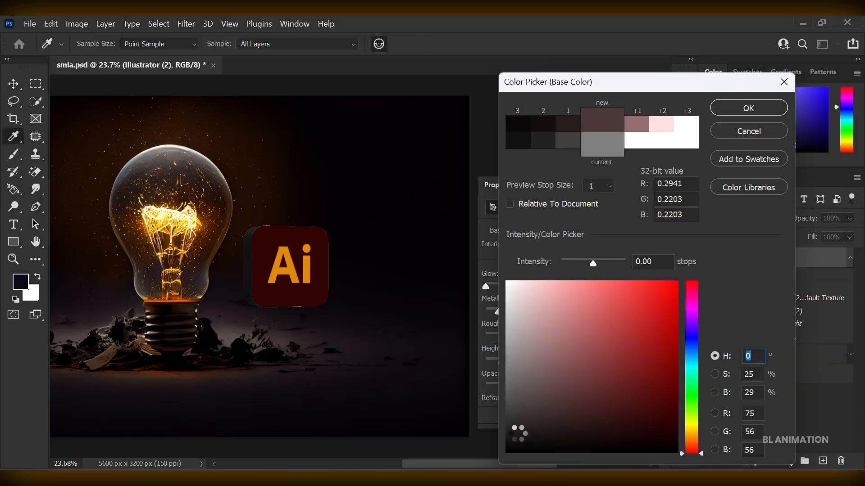
{"action": "left_click", "coordinate": [538, 408]}
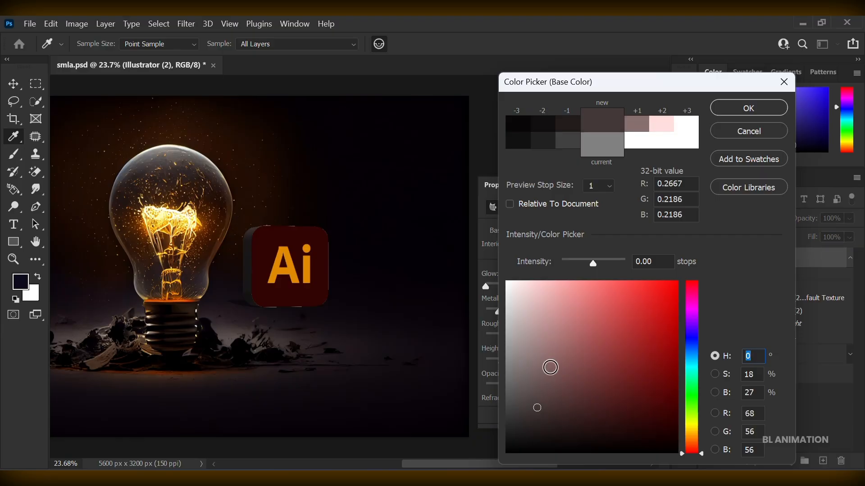
{"action": "left_click", "coordinate": [738, 109]}
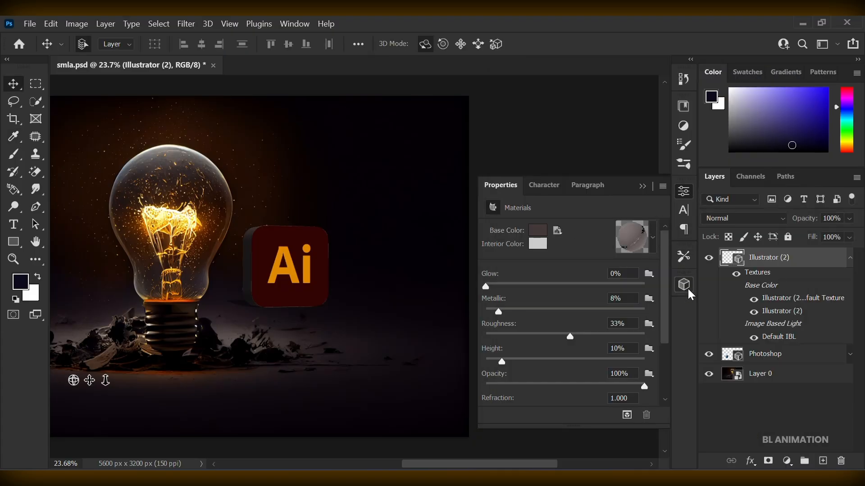
Rotate the Illustrator (2) mesh around its Y axis and adjust its view so the extruded side faces the bulb.
{"action": "left_click", "coordinate": [689, 290]}
{"action": "left_click", "coordinate": [489, 351]}
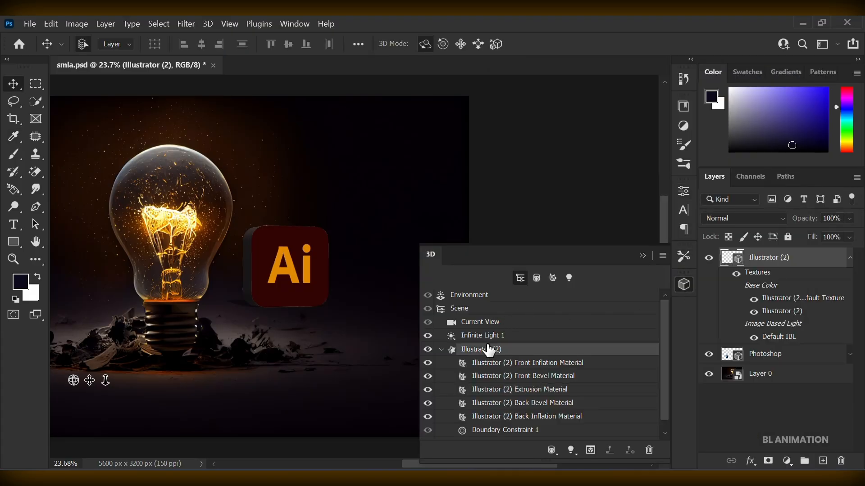
{"action": "left_click_drag", "start_coordinate": [254, 274], "coordinate": [193, 262]}
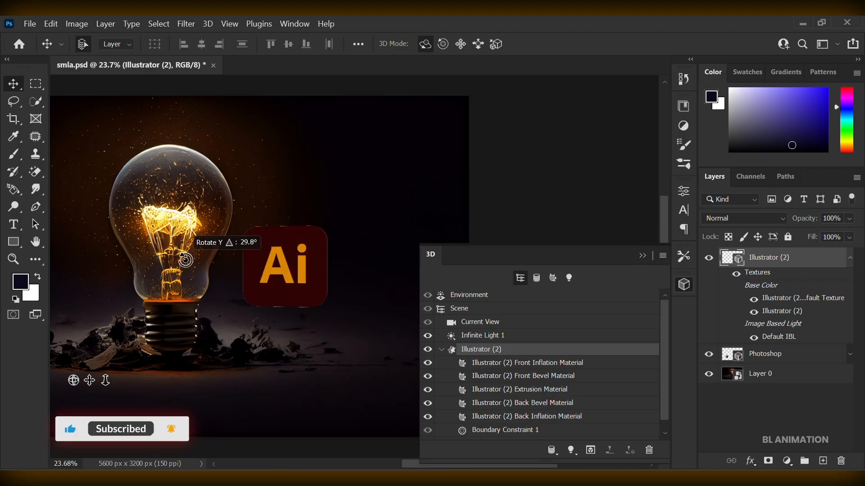
{"action": "left_click", "coordinate": [244, 265]}
{"action": "left_click_drag", "start_coordinate": [247, 267], "coordinate": [276, 266]}
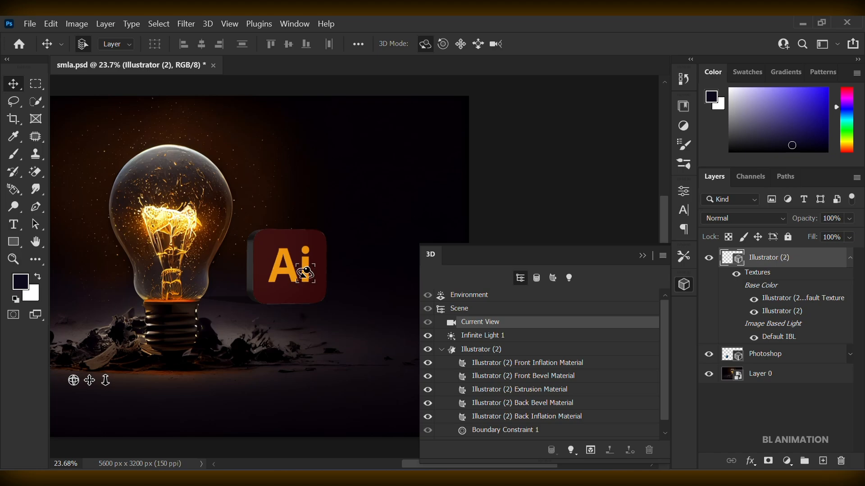
Dolly and pan the 3D camera to slightly reduce and reposition the Illustrator icon beside the bulb.
{"action": "key", "text": "ctrl+minus"}
{"action": "key", "text": "ctrl+minus"}
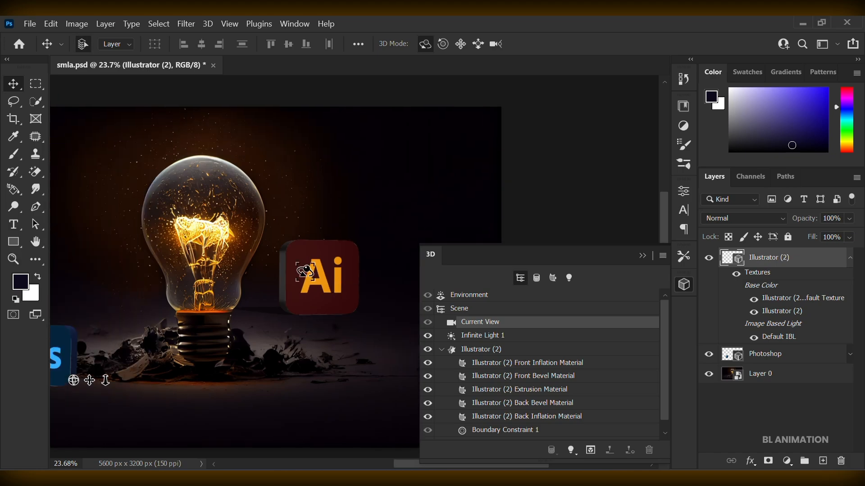
{"action": "key", "text": "ctrl+plus"}
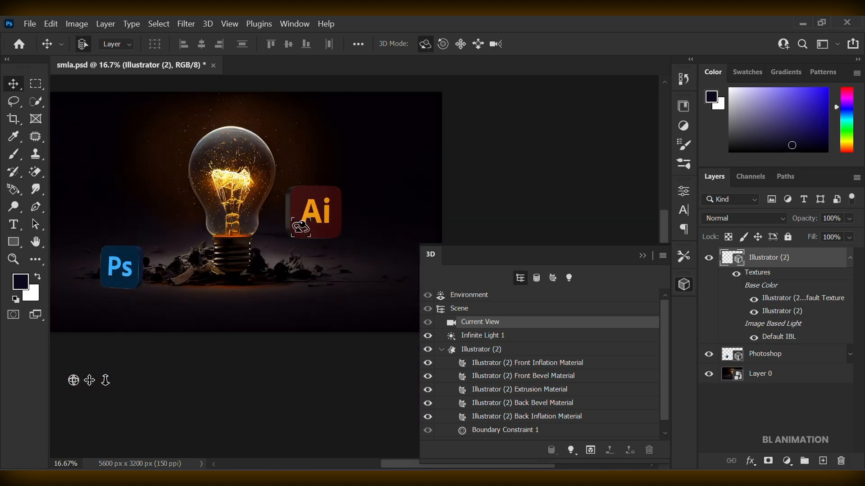
{"action": "left_click", "coordinate": [105, 381]}
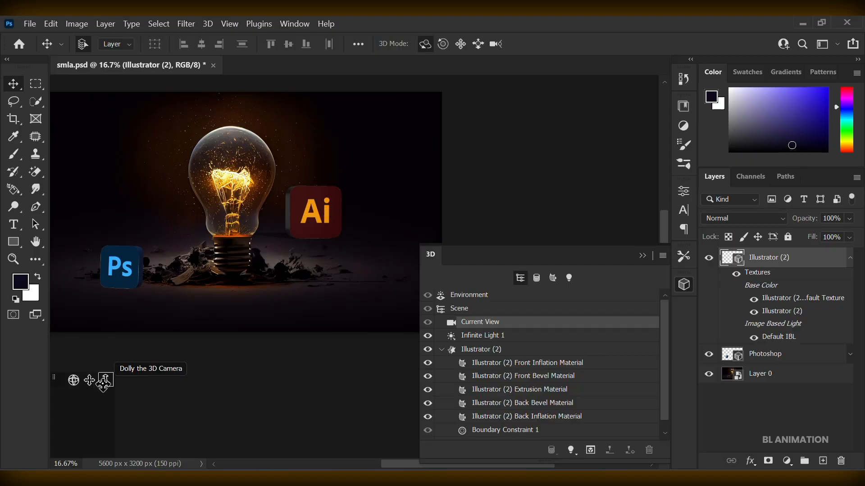
{"action": "left_click_drag", "start_coordinate": [323, 230], "coordinate": [312, 215]}
{"action": "left_click", "coordinate": [74, 381]}
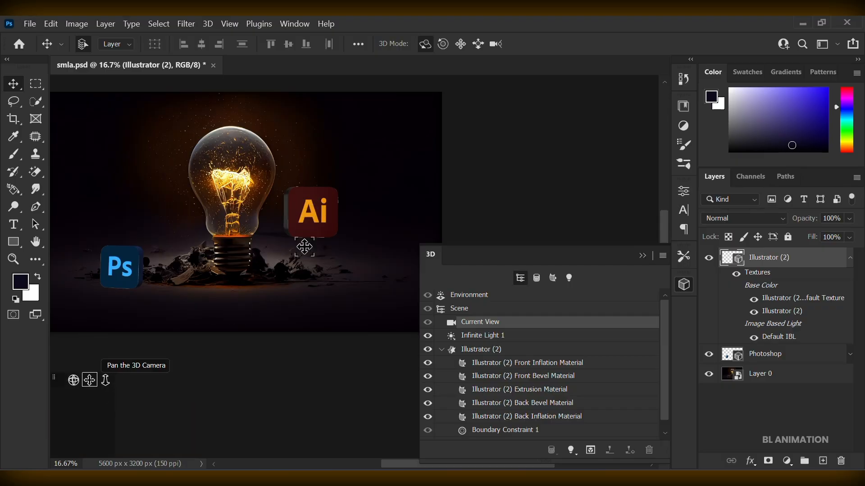
Turn off the shadow of Infinite Light 1 on the Illustrator layer and set its intensity to 108%.
{"action": "left_click", "coordinate": [569, 278]}
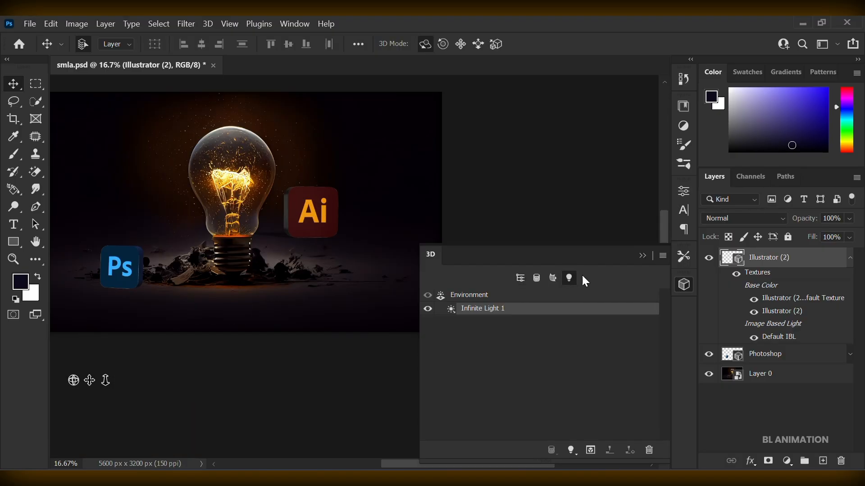
{"action": "left_click", "coordinate": [690, 184]}
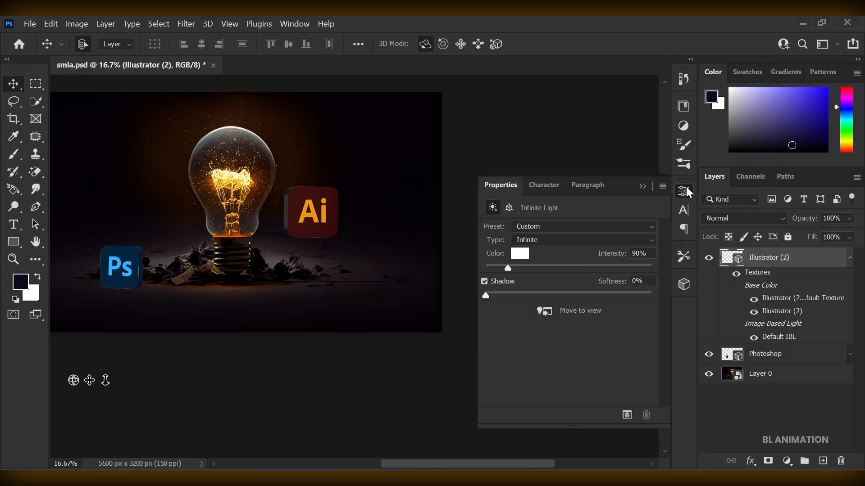
{"action": "left_click", "coordinate": [493, 285]}
{"action": "mouse_move", "coordinate": [509, 269]}
{"action": "left_mouse_down"}
{"action": "mouse_move", "coordinate": [520, 276]}
{"action": "mouse_move", "coordinate": [512, 276]}
{"action": "left_mouse_up"}
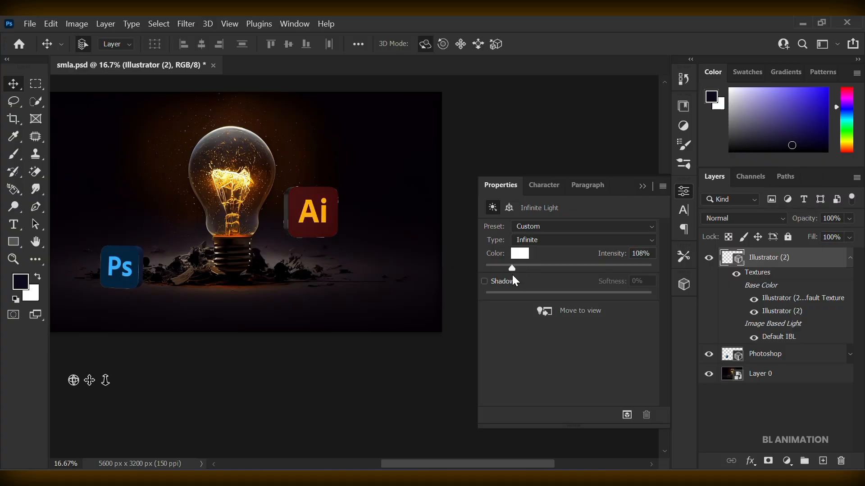
Adjust the Illustrator icon's 3D view and move its mesh down to the ground, right of the bulb's base.
{"action": "mouse_move", "coordinate": [316, 216]}
{"action": "left_mouse_down"}
{"action": "mouse_move", "coordinate": [330, 198]}
{"action": "mouse_move", "coordinate": [319, 254]}
{"action": "left_mouse_up"}
{"action": "left_click", "coordinate": [339, 214]}
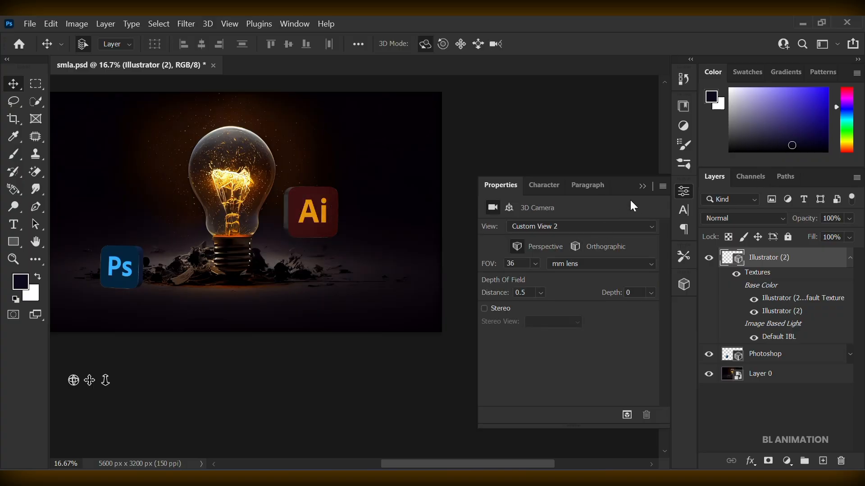
{"action": "left_click", "coordinate": [684, 198]}
{"action": "left_click", "coordinate": [683, 285]}
{"action": "left_click_drag", "start_coordinate": [300, 208], "coordinate": [328, 257]}
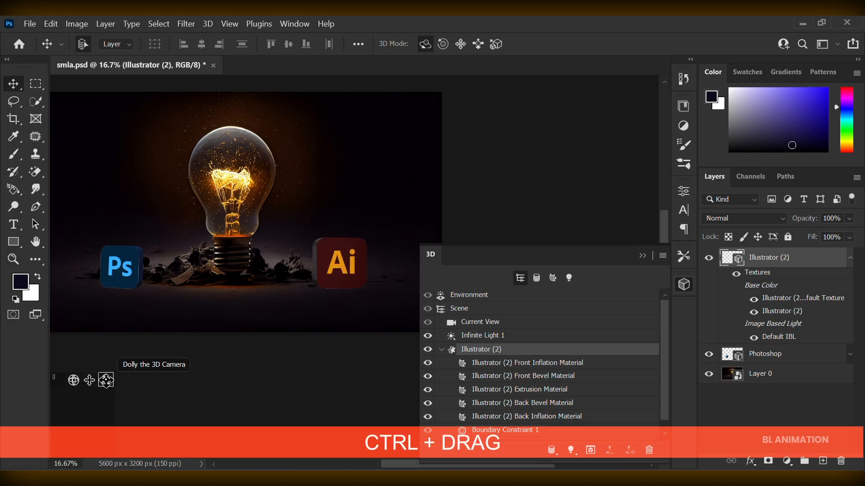
Shift the Illustrator icon closer to the bulb's base and rotate it slightly to match the Photoshop icon's angle.
{"action": "left_click_drag", "start_coordinate": [345, 256], "coordinate": [308, 298]}
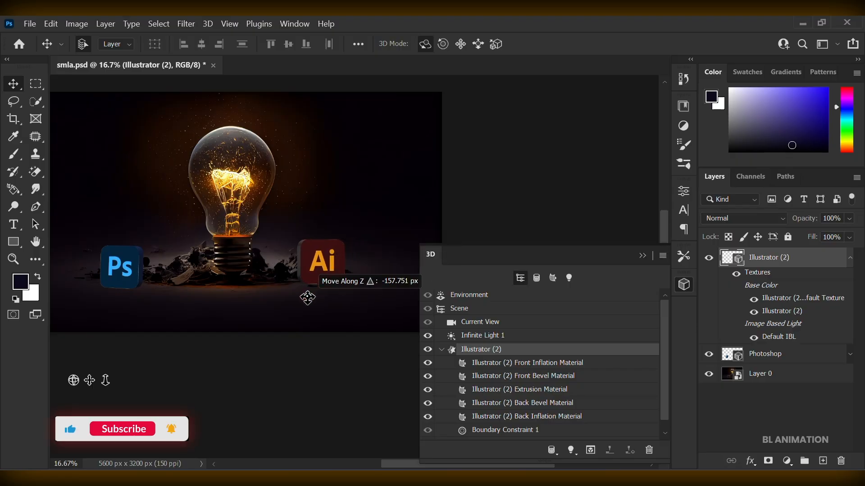
{"action": "left_click", "coordinate": [306, 264]}
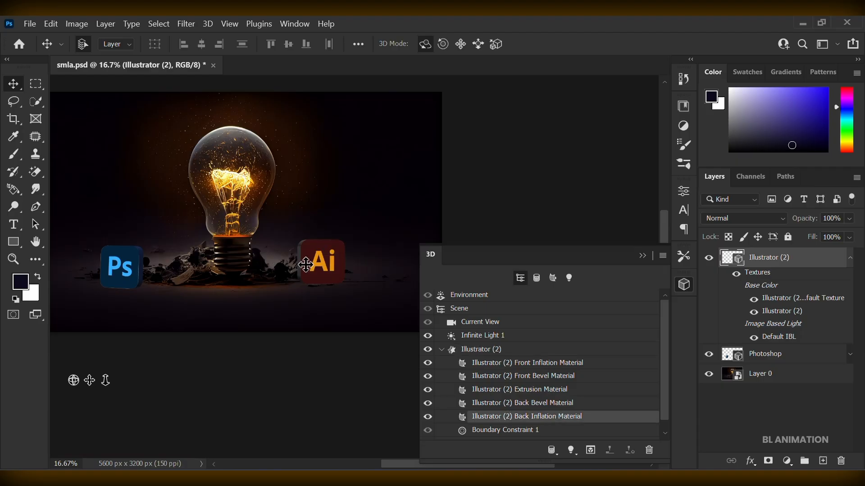
{"action": "left_click", "coordinate": [312, 263]}
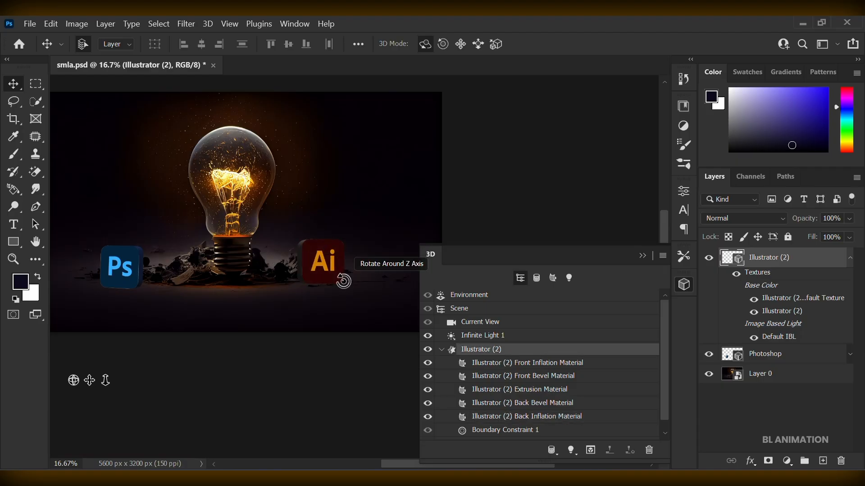
{"action": "left_click", "coordinate": [642, 256]}
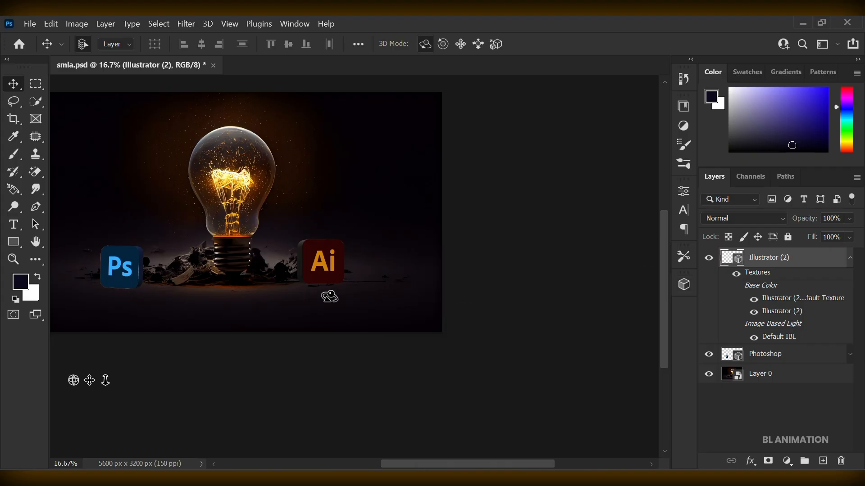
Move the Illustrator icon slightly away from the bulb, level with the Photoshop icon on the opposite side.
{"action": "scroll", "coordinate": [318, 286], "scroll_direction": "left", "scroll_amount": 6}
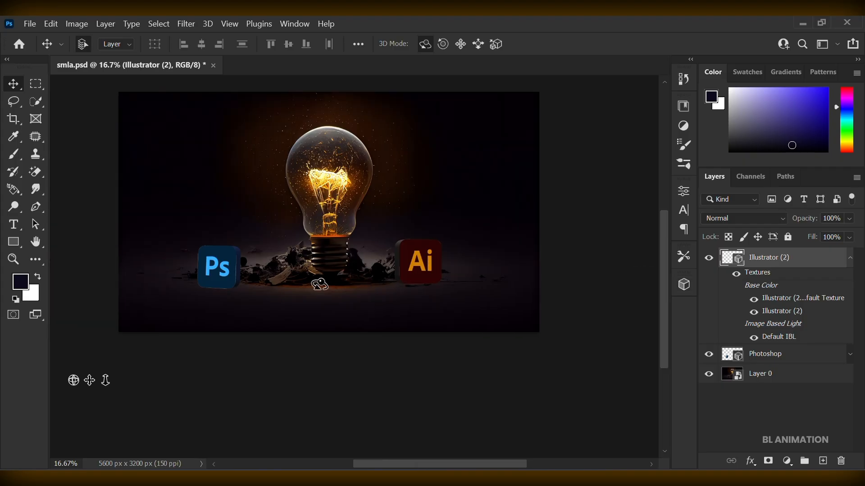
{"action": "scroll", "coordinate": [318, 284], "scroll_direction": "up", "scroll_amount": 2}
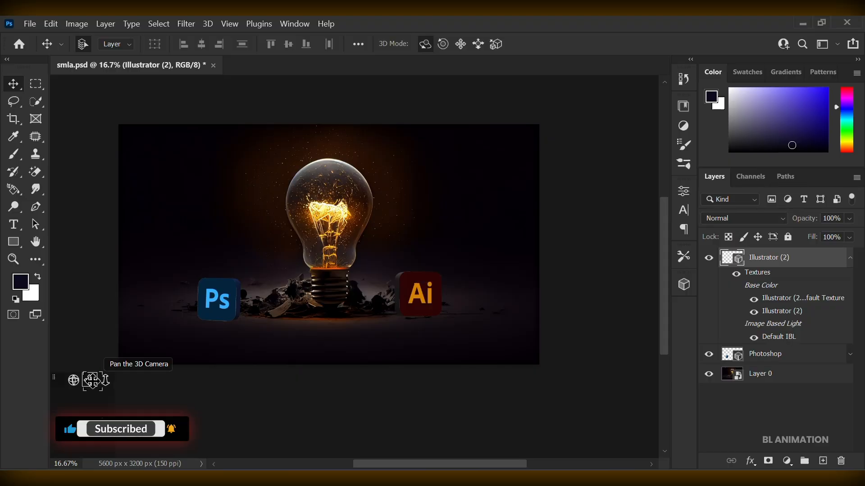
{"action": "left_click_drag", "start_coordinate": [416, 297], "coordinate": [428, 298]}
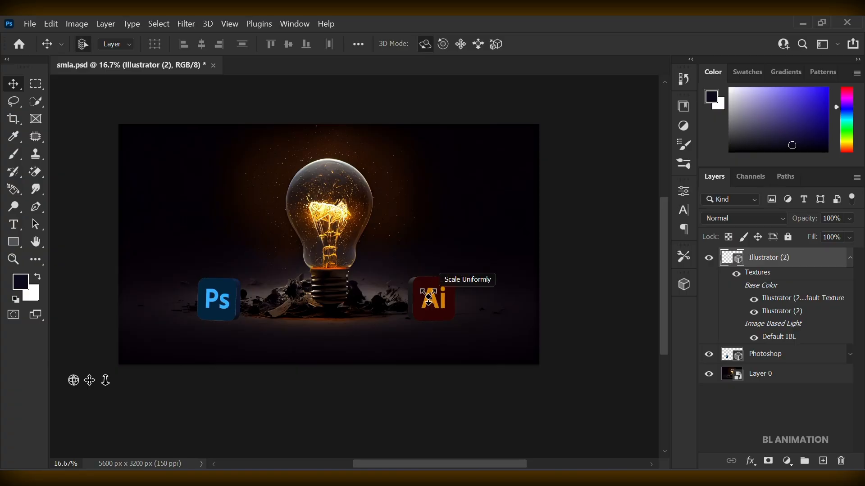
{"action": "key", "text": "ctrl+0"}
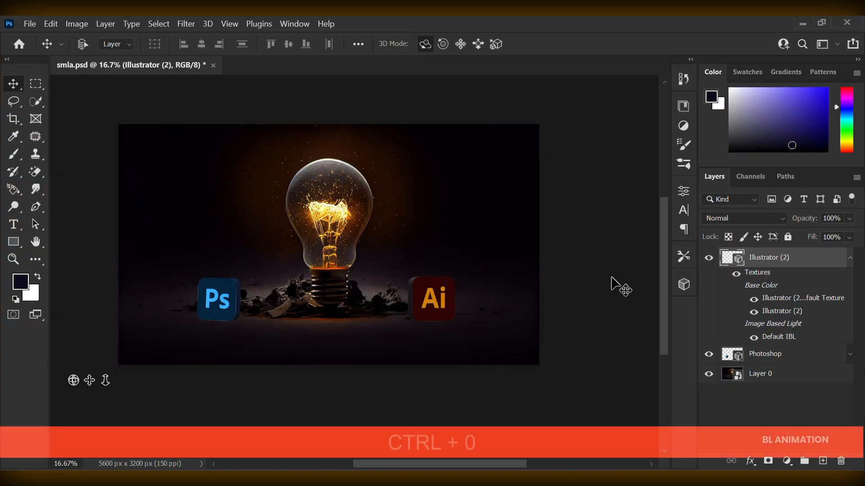